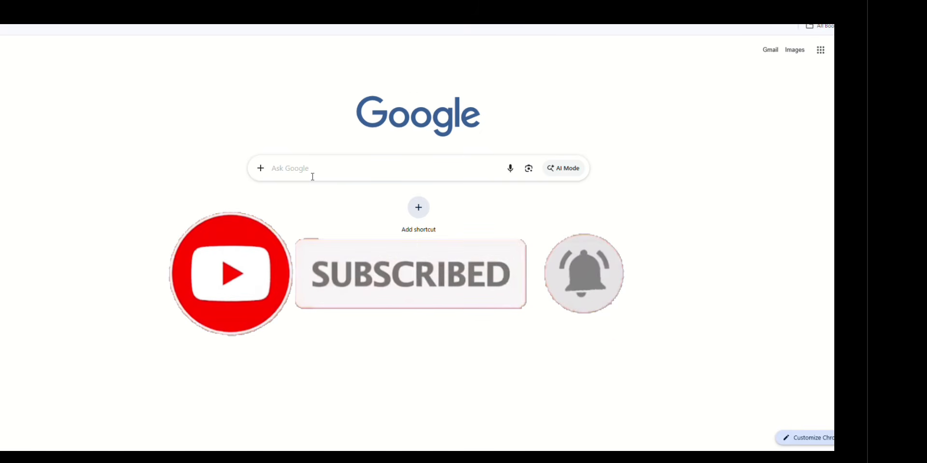
Search Google for "ssa gujarat" and open the SSA Gujarat website, dismissing the suggested-address warning.
{"action": "left_click", "coordinate": [299, 167]}
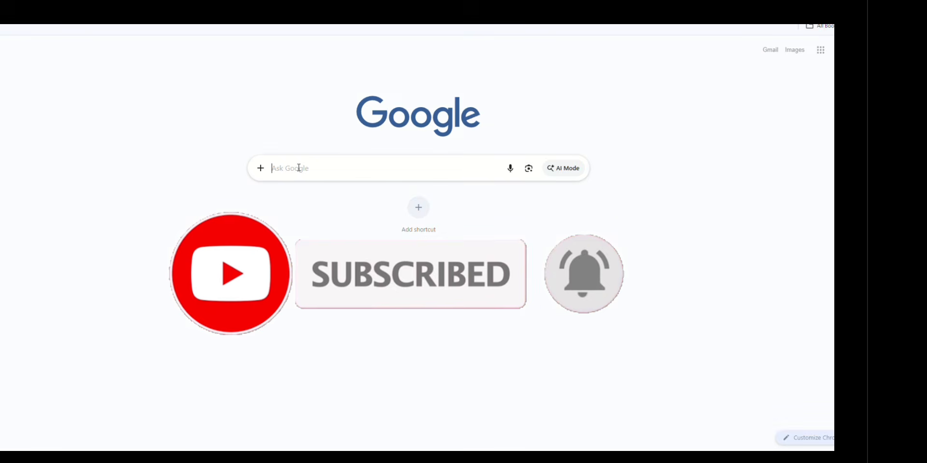
{"action": "type", "text": "s"}
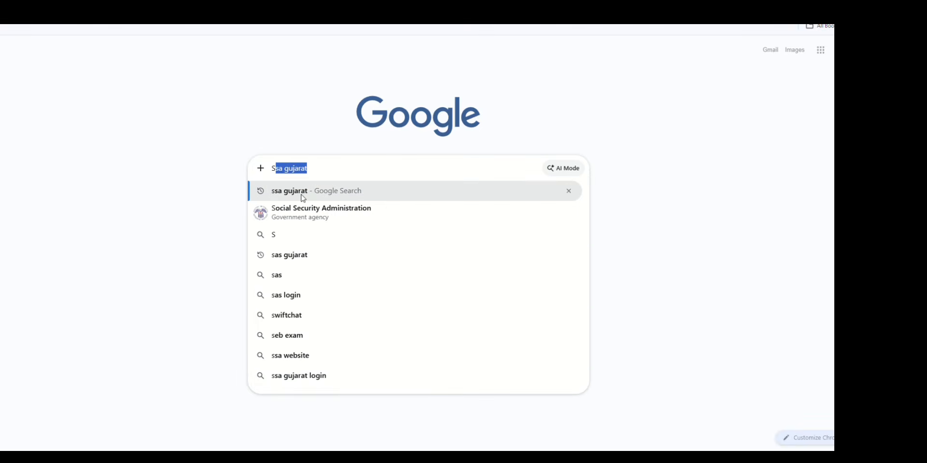
{"action": "left_click", "coordinate": [301, 195]}
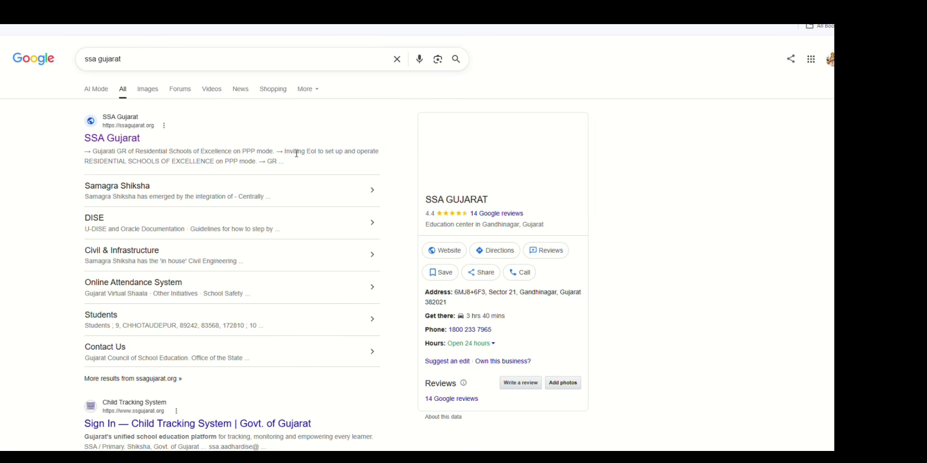
{"action": "left_click", "coordinate": [113, 139]}
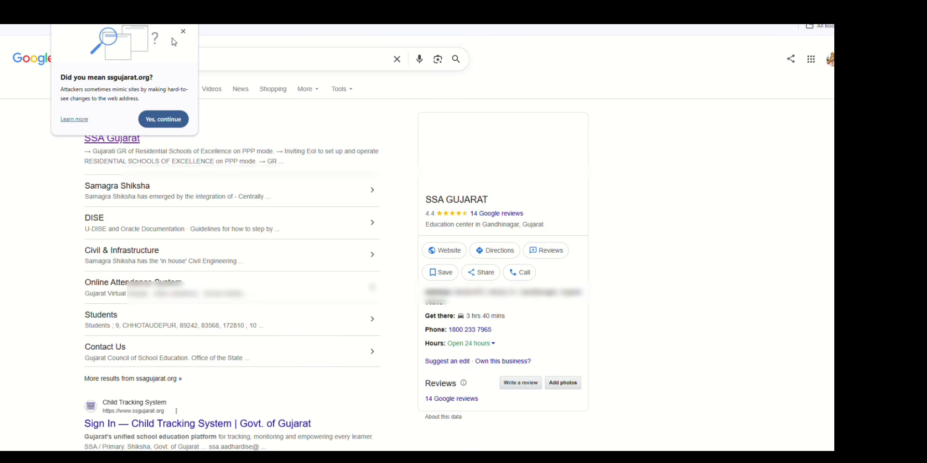
{"action": "left_click", "coordinate": [183, 32]}
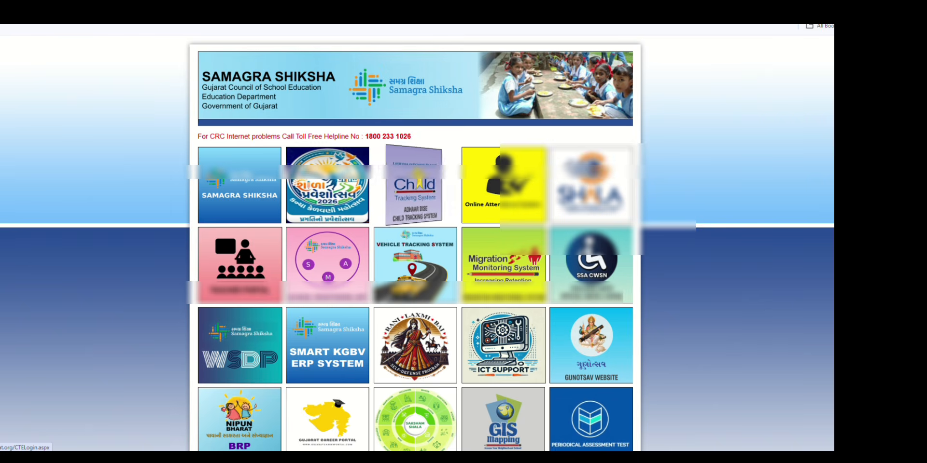
Open the Child Tracking System from the Samagra Shiksha portal and go to its Teacher List.
{"action": "left_click", "coordinate": [418, 188]}
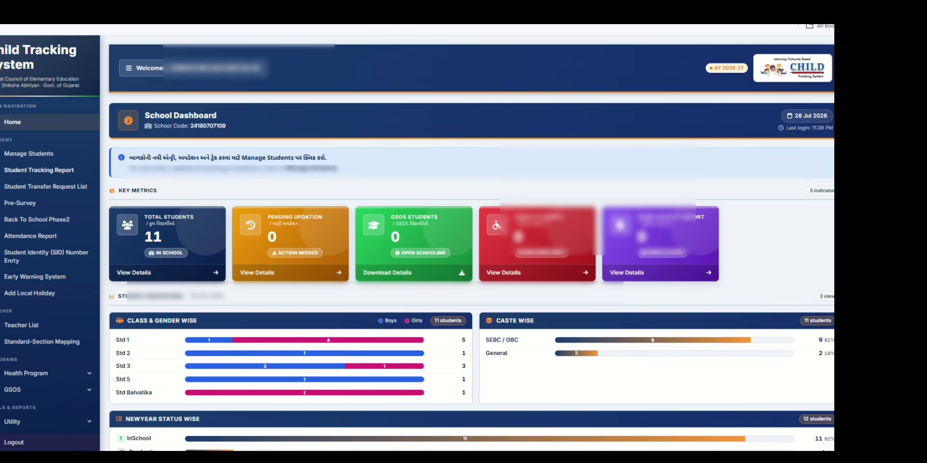
{"action": "left_click", "coordinate": [32, 327]}
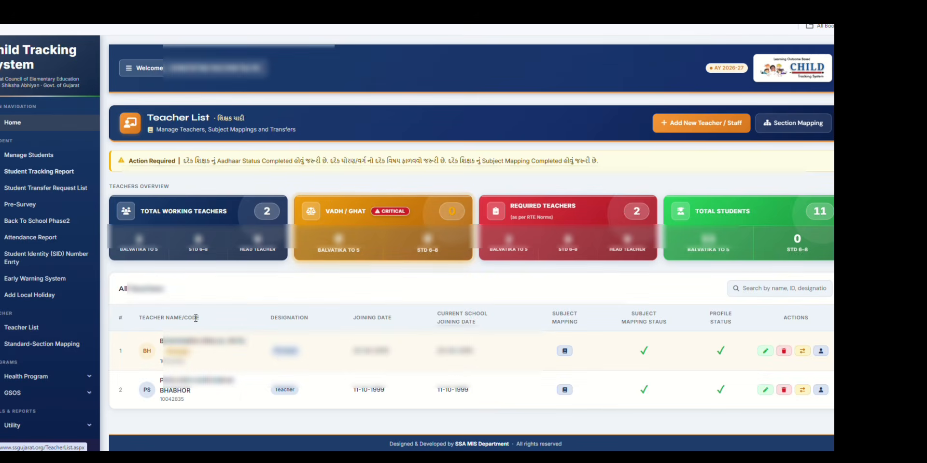
{"action": "scroll", "coordinate": [196, 318], "scroll_direction": "down", "scroll_amount": 1}
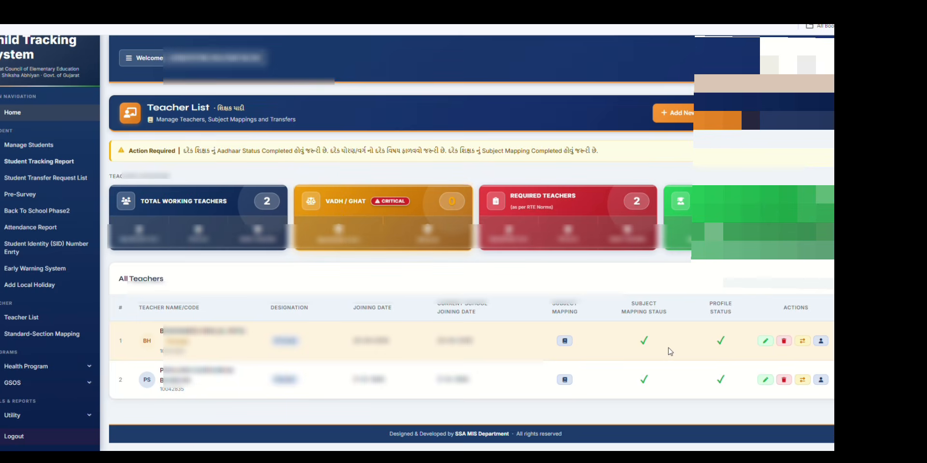
Open the first teacher's record for editing and look over the Personal Information section.
{"action": "left_click", "coordinate": [765, 342]}
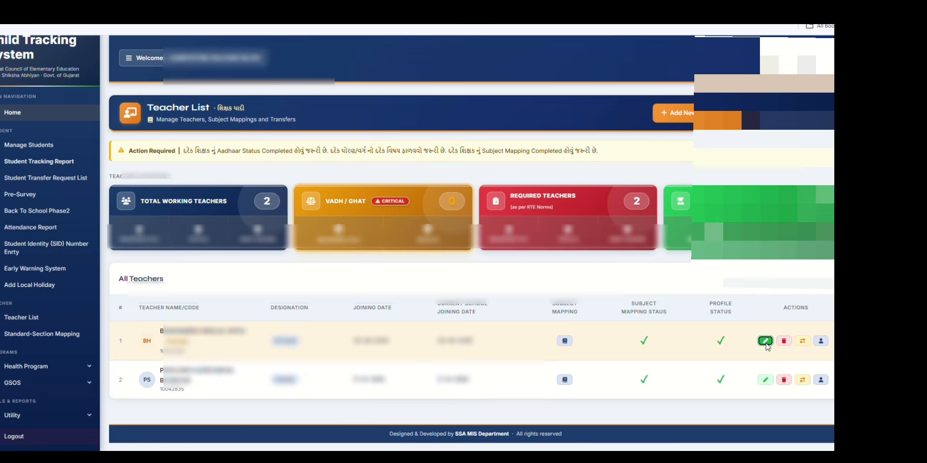
{"action": "scroll", "coordinate": [368, 271], "scroll_direction": "down", "scroll_amount": 1}
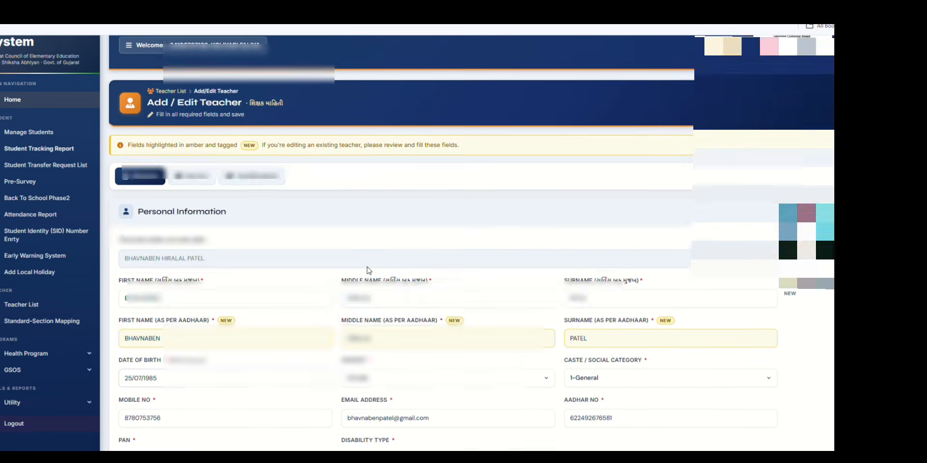
{"action": "scroll", "coordinate": [368, 268], "scroll_direction": "down", "scroll_amount": 2}
{"action": "scroll", "coordinate": [317, 209], "scroll_direction": "up", "scroll_amount": 1}
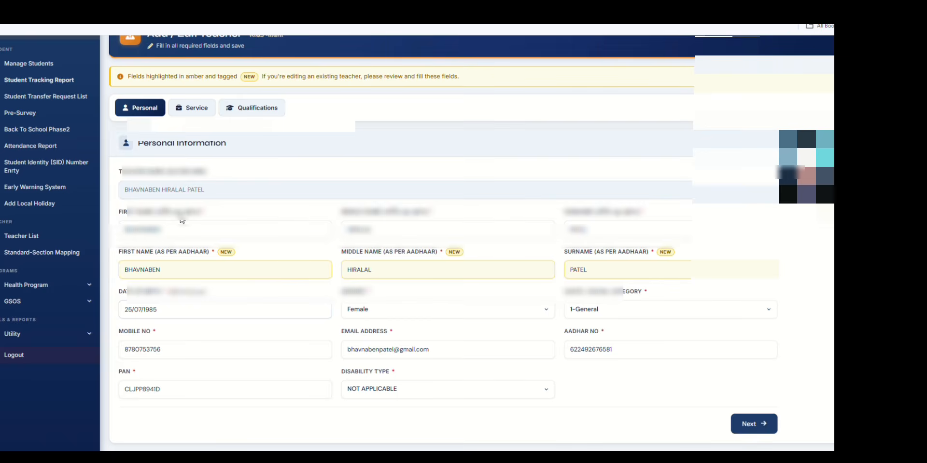
{"action": "scroll", "coordinate": [182, 221], "scroll_direction": "down", "scroll_amount": 1}
{"action": "scroll", "coordinate": [299, 208], "scroll_direction": "down", "scroll_amount": 1}
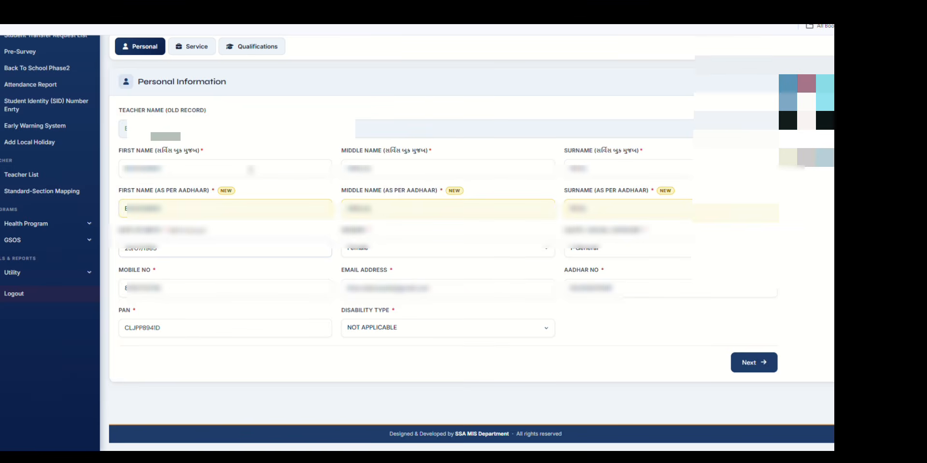
Check the teacher's service-book and Aadhaar name fields, then the email address, Aadhaar number and PAN fields.
{"action": "left_click", "coordinate": [231, 169]}
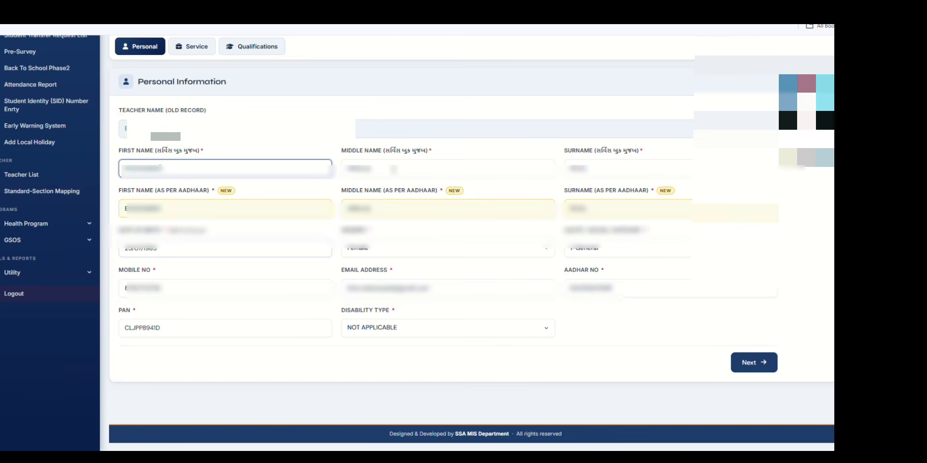
{"action": "left_click", "coordinate": [394, 168]}
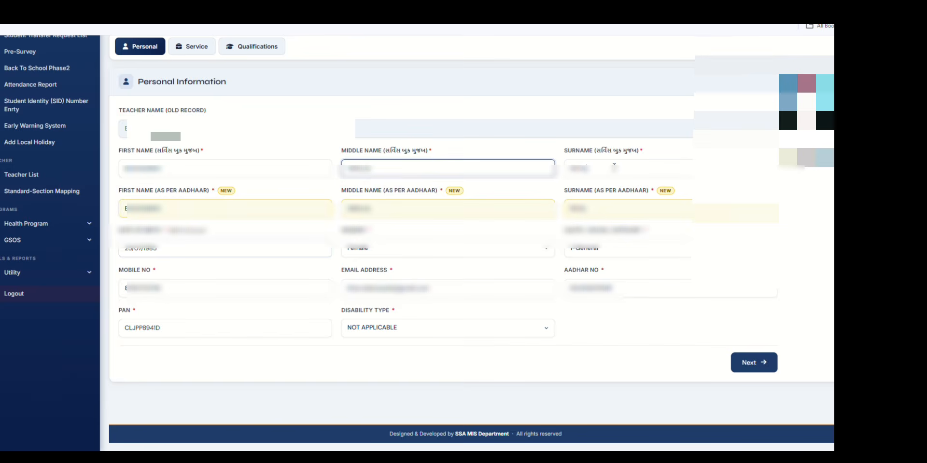
{"action": "left_click", "coordinate": [585, 167]}
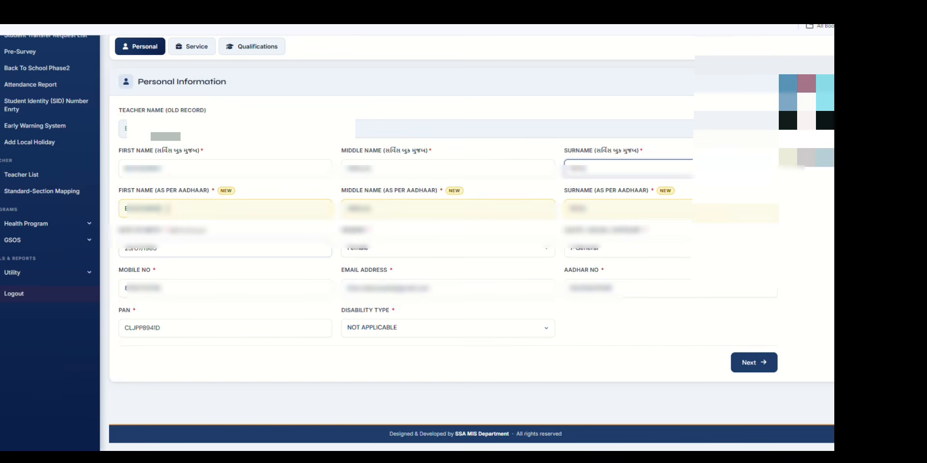
{"action": "left_click", "coordinate": [174, 207]}
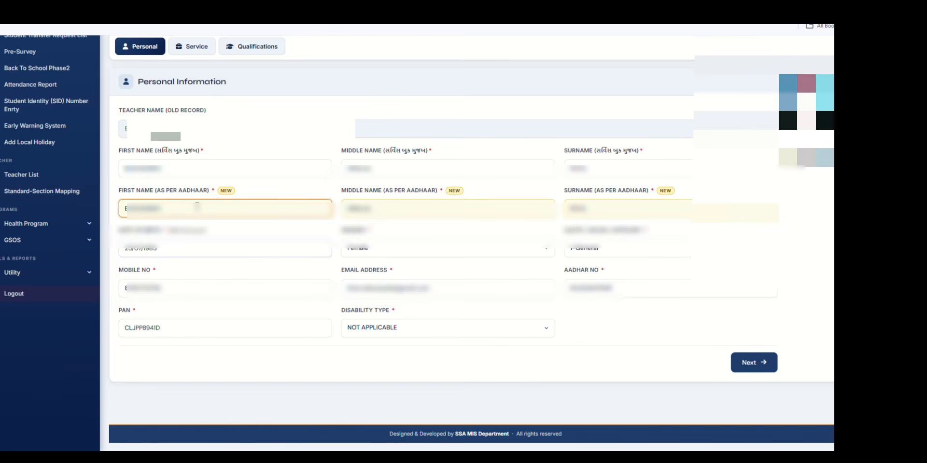
{"action": "left_click", "coordinate": [389, 209]}
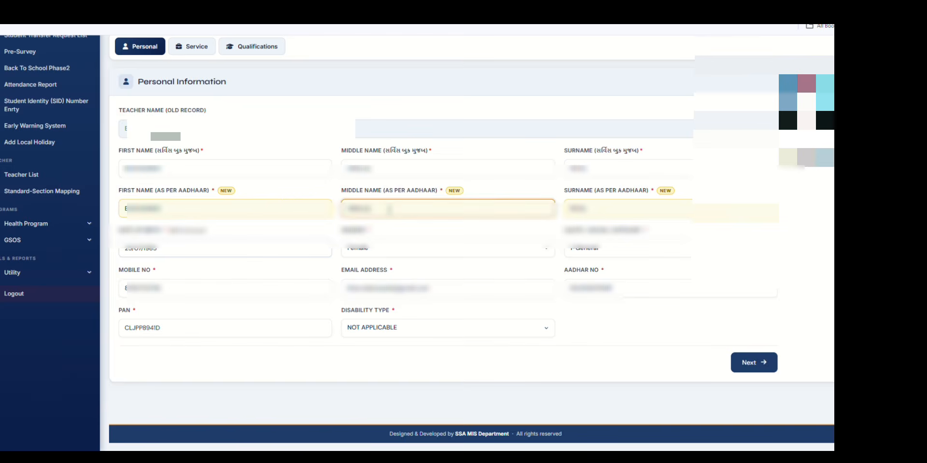
{"action": "left_click", "coordinate": [603, 210]}
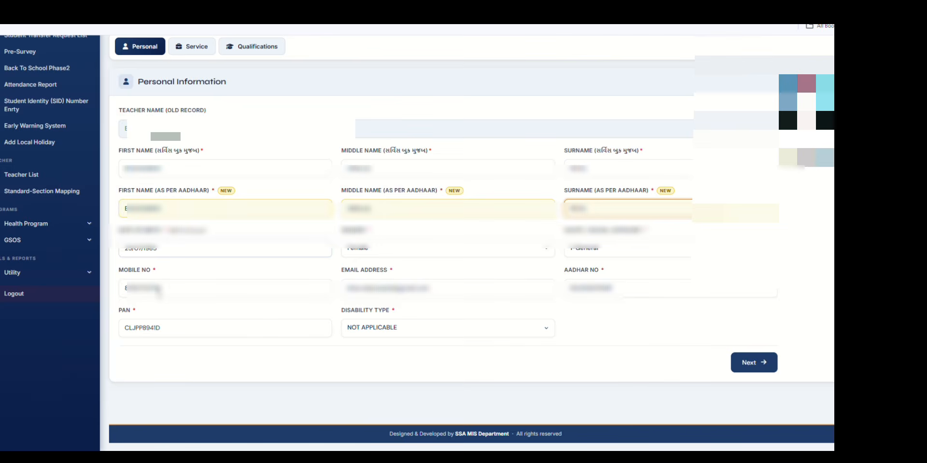
{"action": "left_click", "coordinate": [383, 288]}
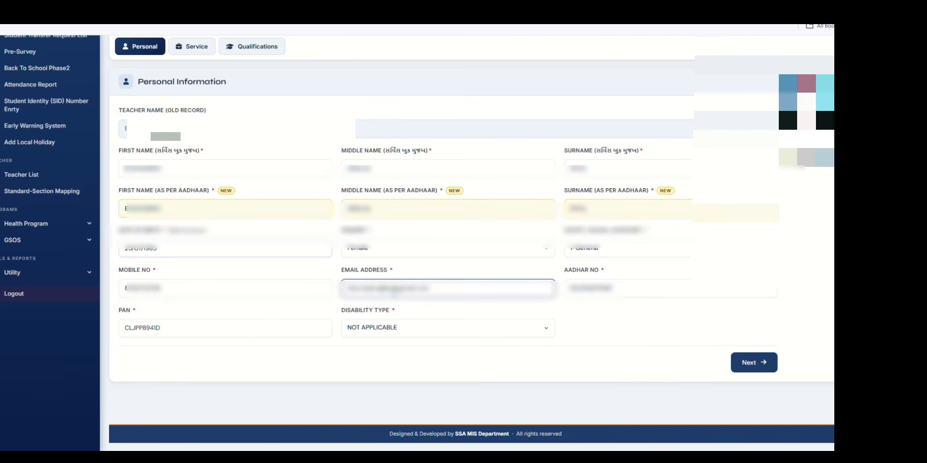
{"action": "left_click", "coordinate": [612, 288]}
{"action": "left_click", "coordinate": [169, 330]}
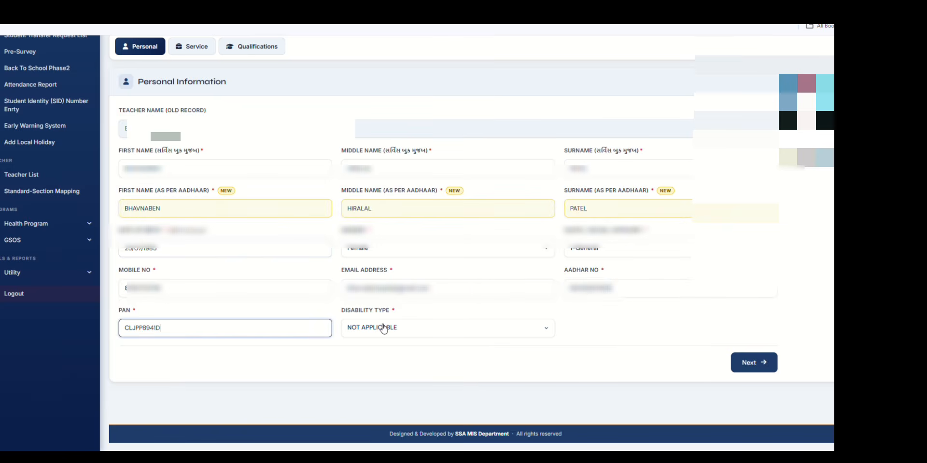
Continue to the teacher's service details and choose Regular as the nature of appointment.
{"action": "left_click", "coordinate": [754, 363]}
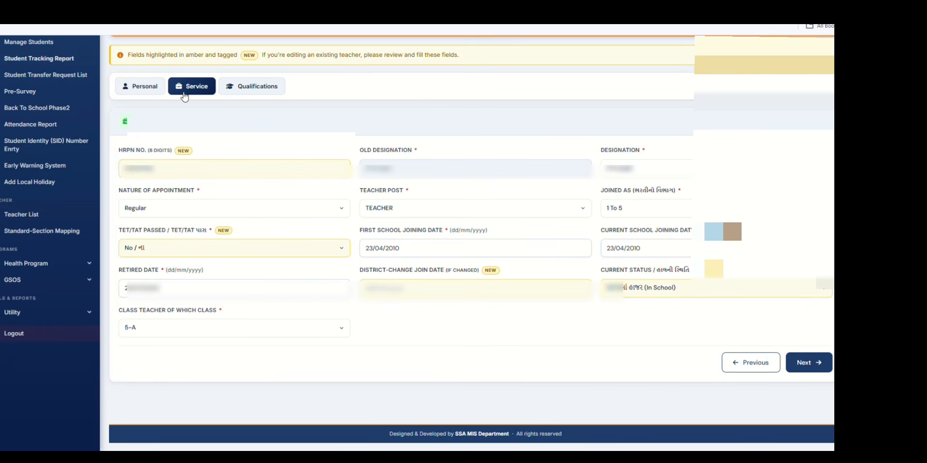
{"action": "left_click", "coordinate": [169, 166]}
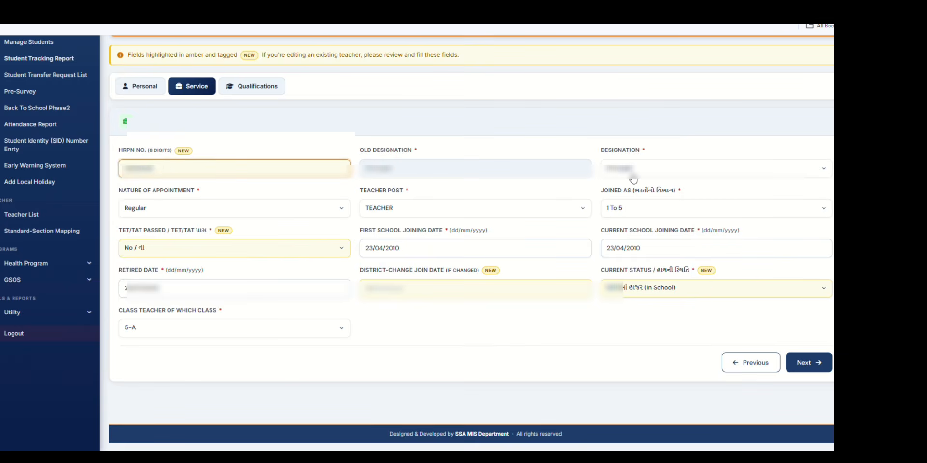
{"action": "left_click", "coordinate": [161, 214]}
{"action": "left_click", "coordinate": [155, 237]}
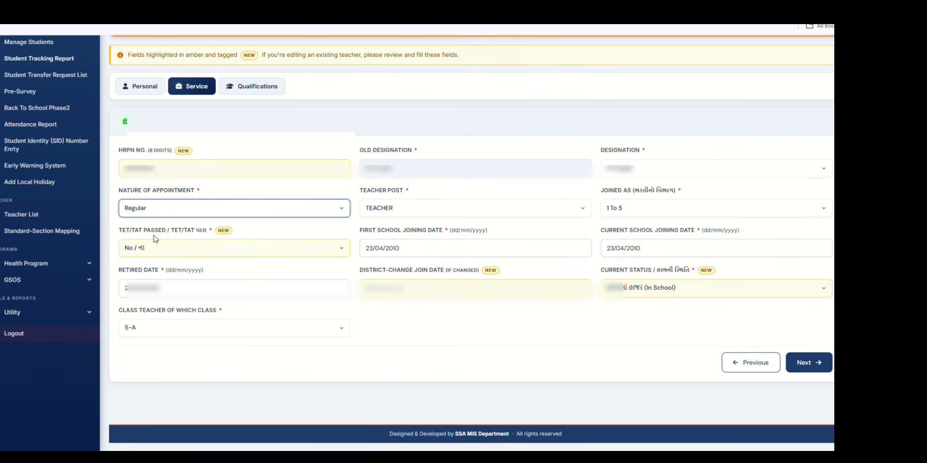
Set the teacher post to TEACHER and the Joined As section to 1 To 5.
{"action": "left_click", "coordinate": [400, 209]}
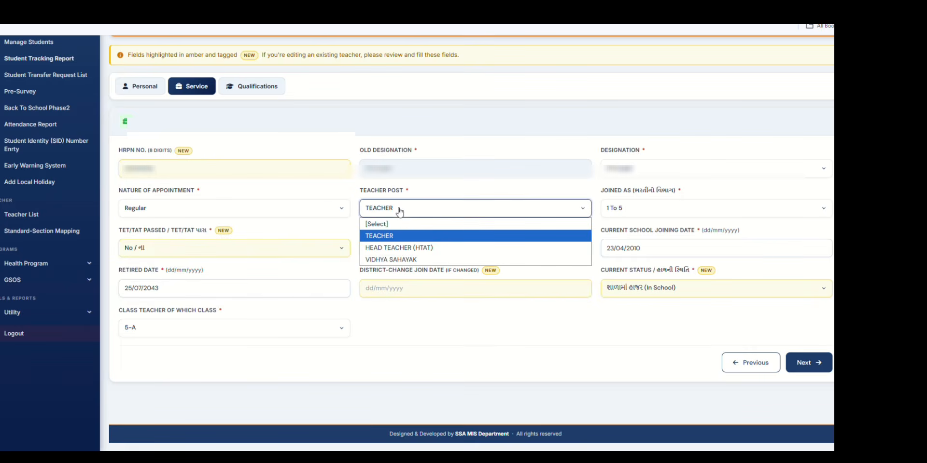
{"action": "left_click", "coordinate": [397, 235]}
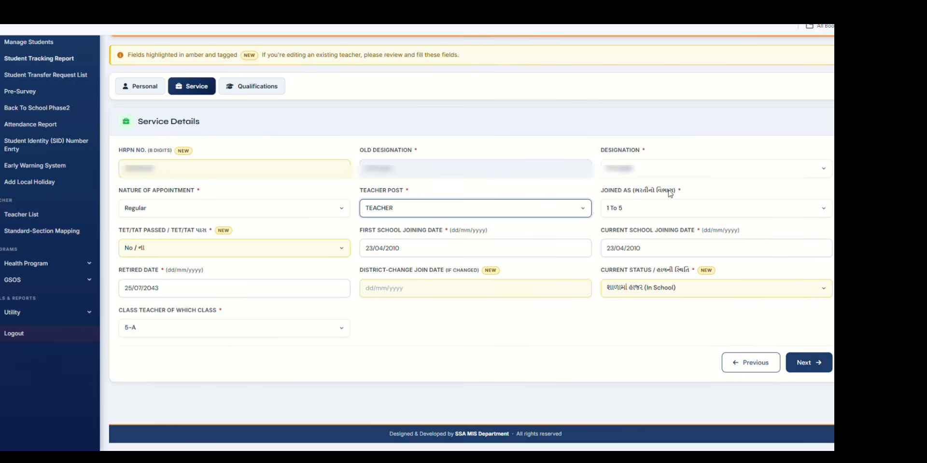
{"action": "left_click", "coordinate": [637, 209]}
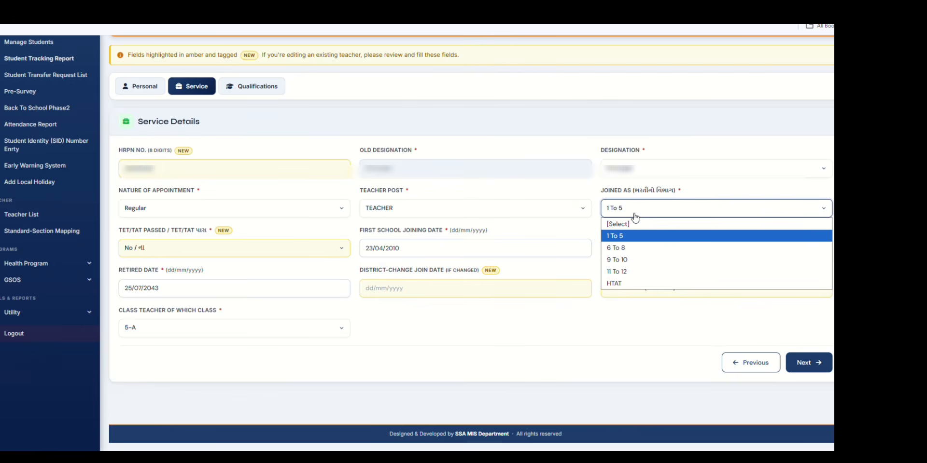
{"action": "left_click", "coordinate": [631, 237]}
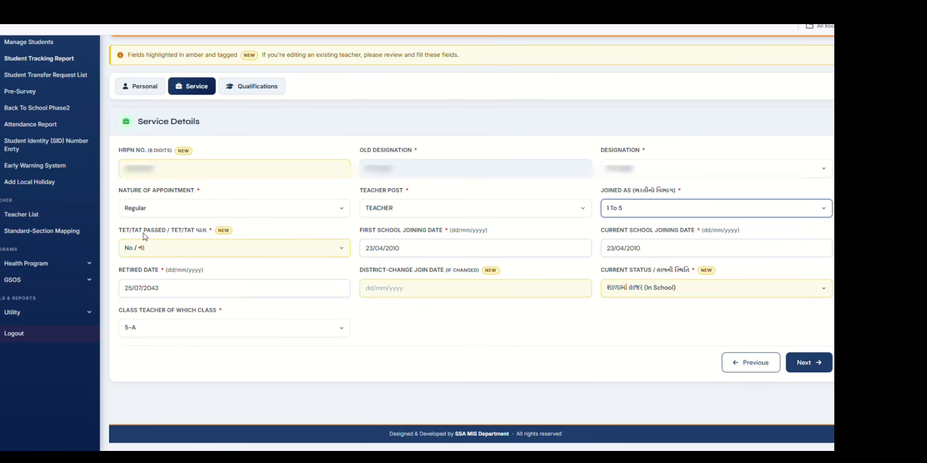
Keep TET/TAT Passed at No and choose In School as the teacher's current status.
{"action": "left_click", "coordinate": [162, 256]}
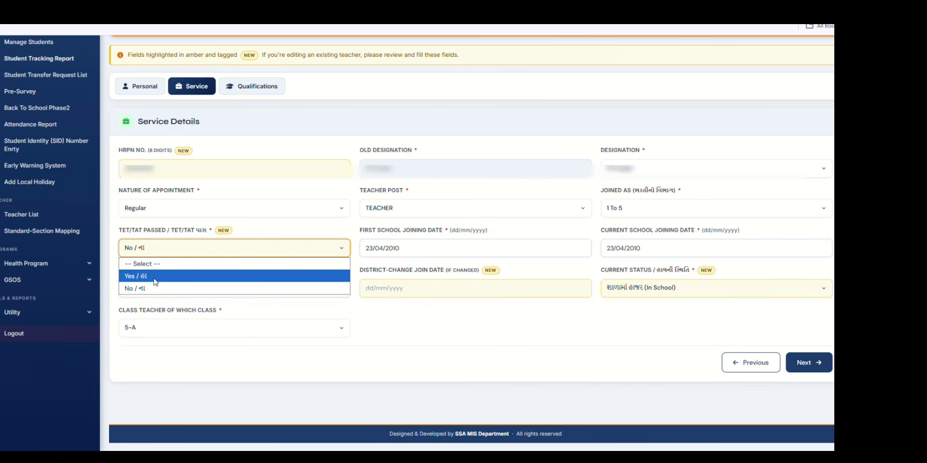
{"action": "left_click", "coordinate": [144, 246]}
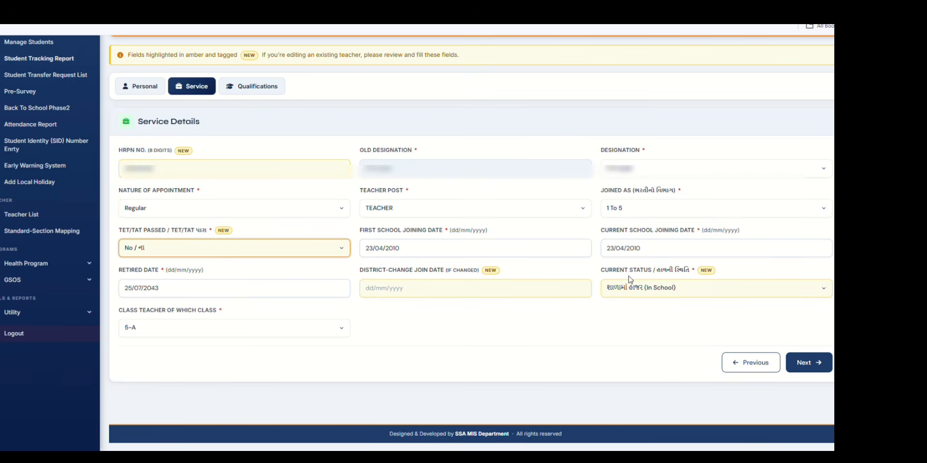
{"action": "left_click", "coordinate": [654, 294]}
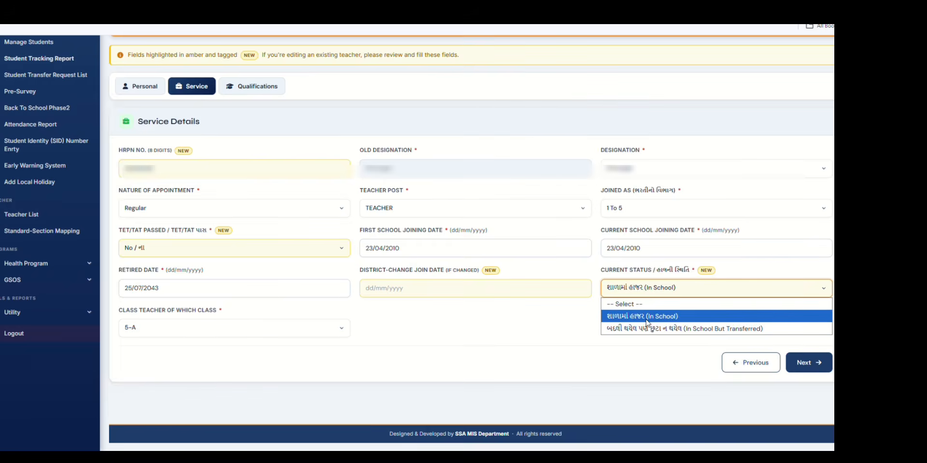
{"action": "left_click", "coordinate": [646, 316]}
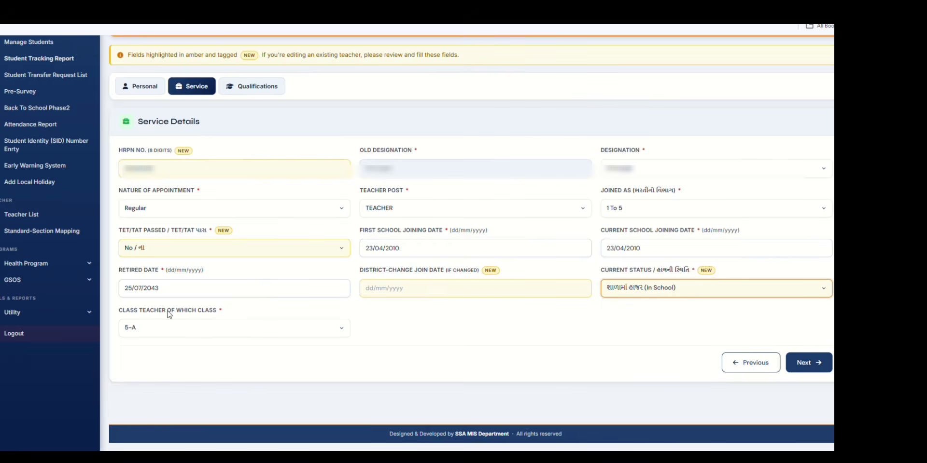
Choose 5-A as the class taught by the class teacher and continue to the Qualifications & Training section.
{"action": "left_click", "coordinate": [160, 324]}
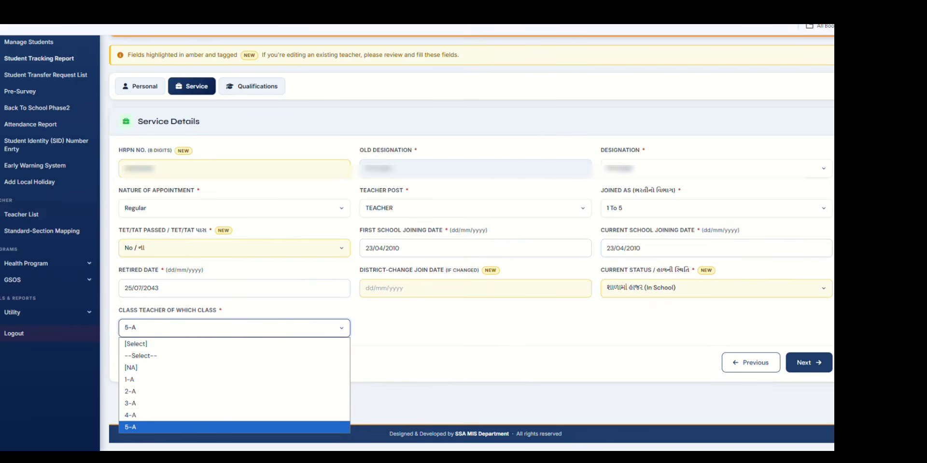
{"action": "left_click", "coordinate": [138, 428]}
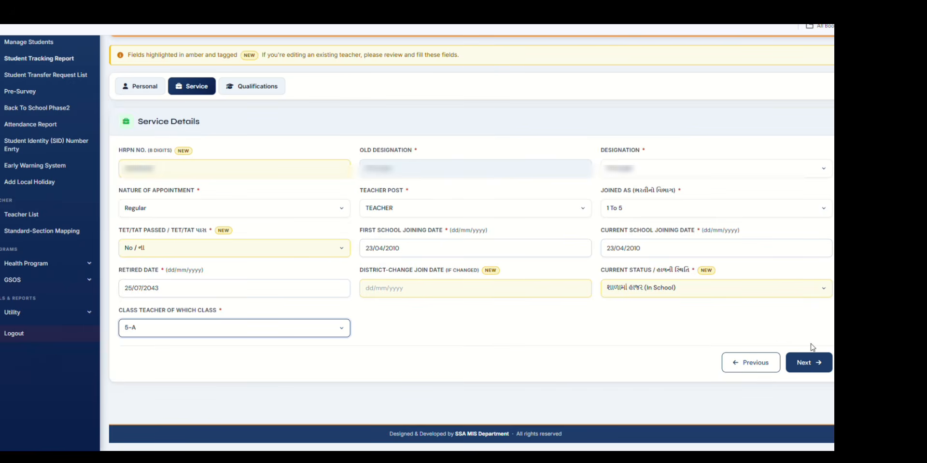
{"action": "left_click", "coordinate": [814, 363]}
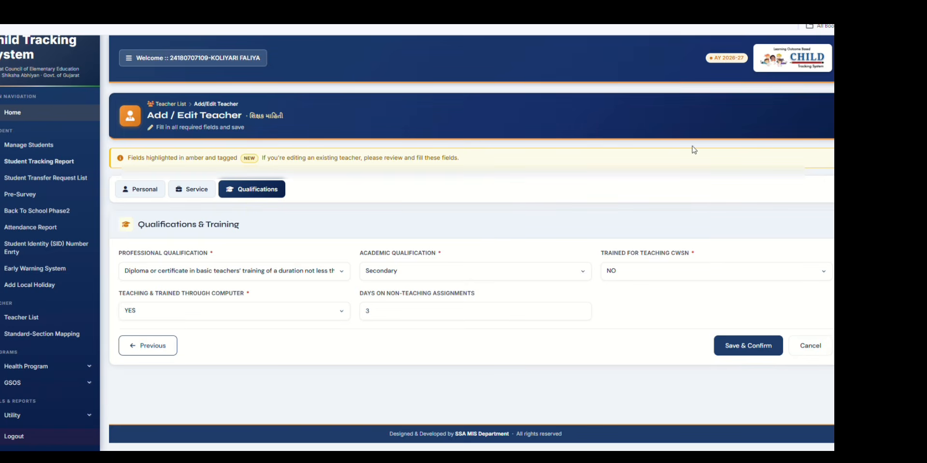
{"action": "scroll", "coordinate": [290, 217], "scroll_direction": "up", "scroll_amount": 1}
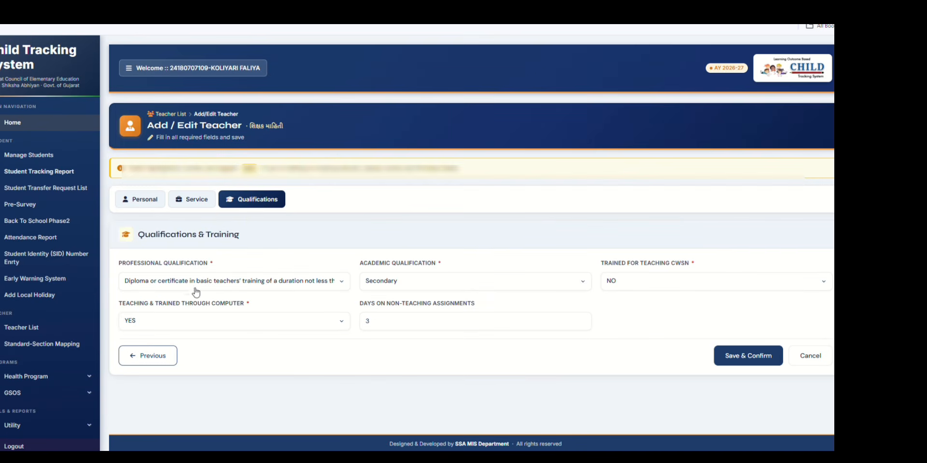
Choose the two-year basic teachers' training diploma (PTC/D.El.ed) as the professional qualification and Secondary as the academic qualification.
{"action": "left_click", "coordinate": [172, 290]}
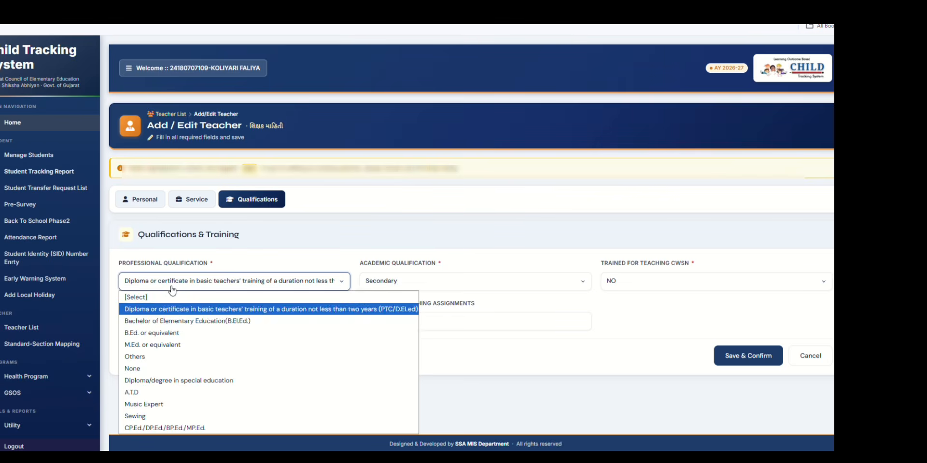
{"action": "left_click", "coordinate": [184, 314]}
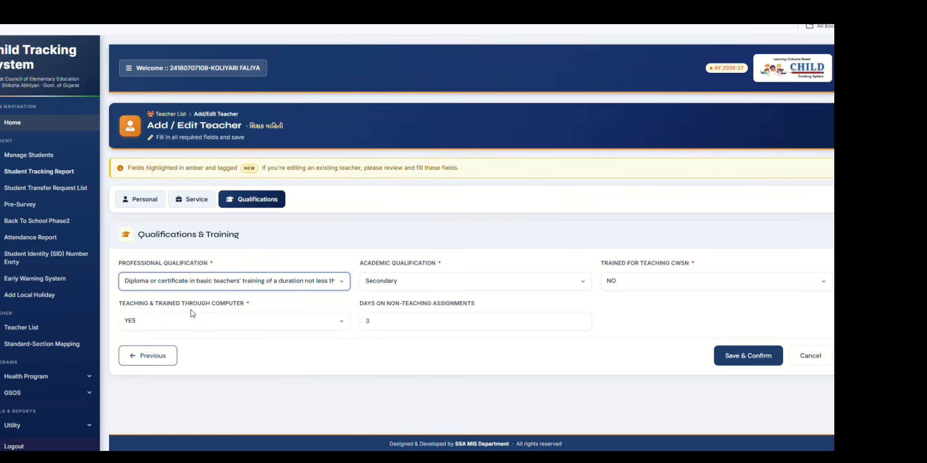
{"action": "left_click", "coordinate": [400, 289]}
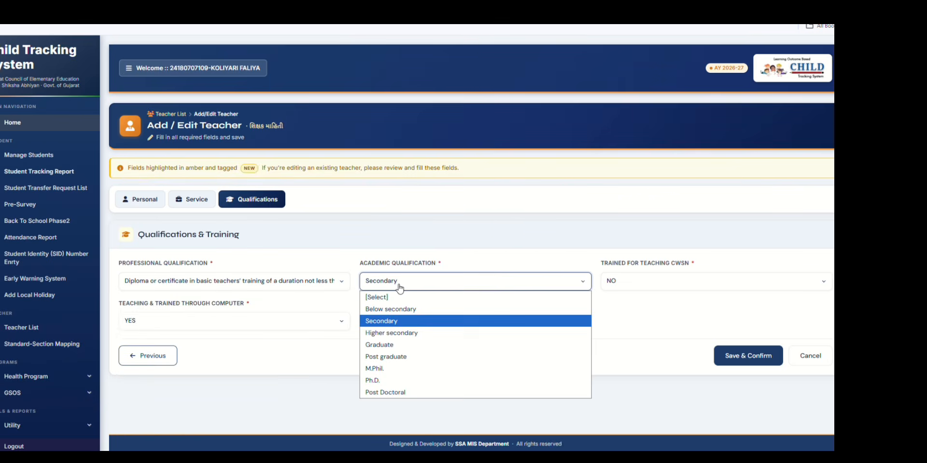
{"action": "left_click", "coordinate": [405, 321]}
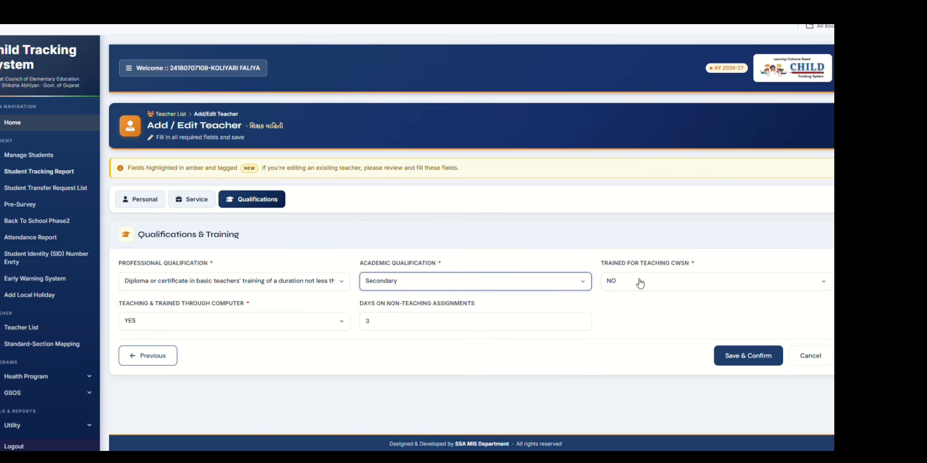
Choose NO for Trained for Teaching CWSN and YES for Teaching & Trained Through Computer.
{"action": "left_click", "coordinate": [637, 285]}
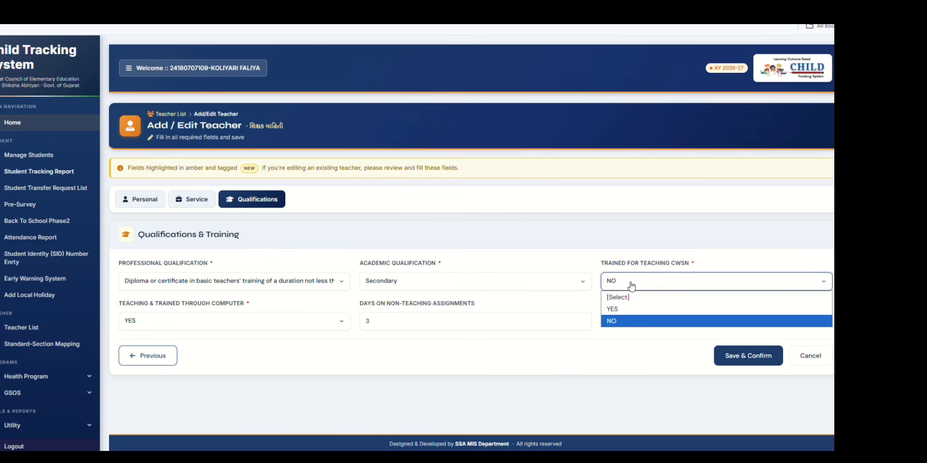
{"action": "left_click", "coordinate": [621, 322]}
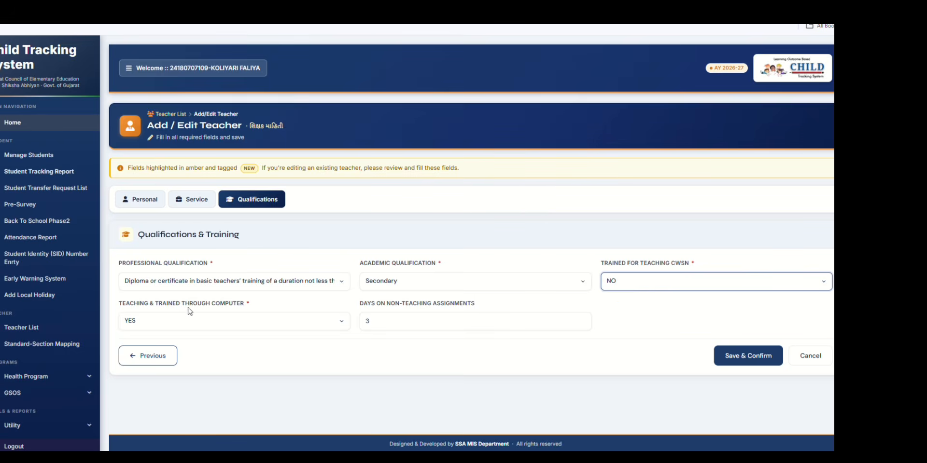
{"action": "left_click", "coordinate": [148, 323]}
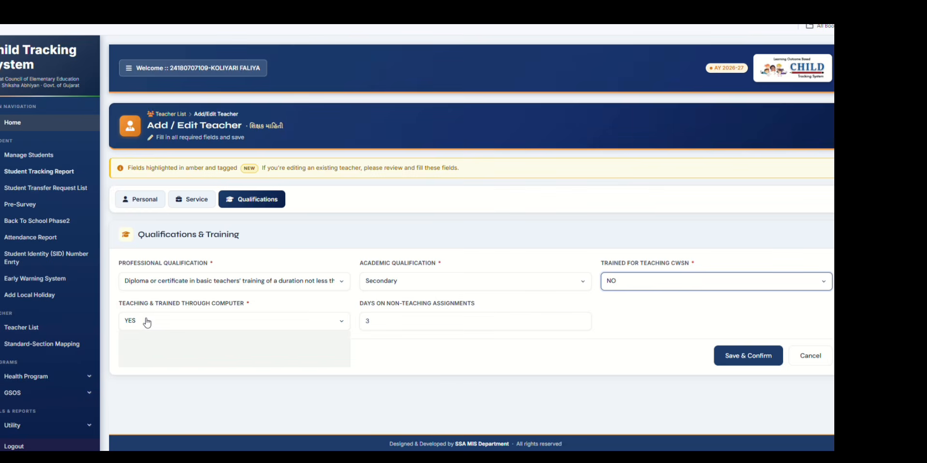
{"action": "left_click", "coordinate": [164, 349]}
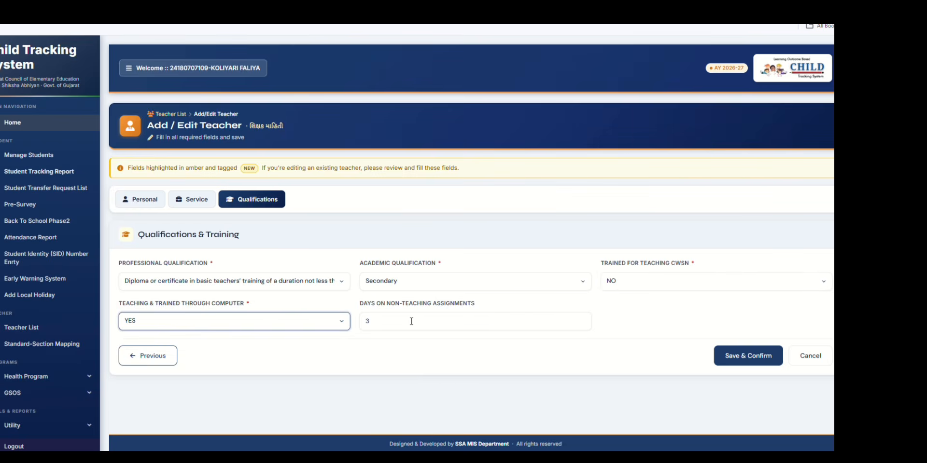
Keep the days on non-teaching assignments at 3, then save and confirm the teacher's record.
{"action": "left_click", "coordinate": [380, 324]}
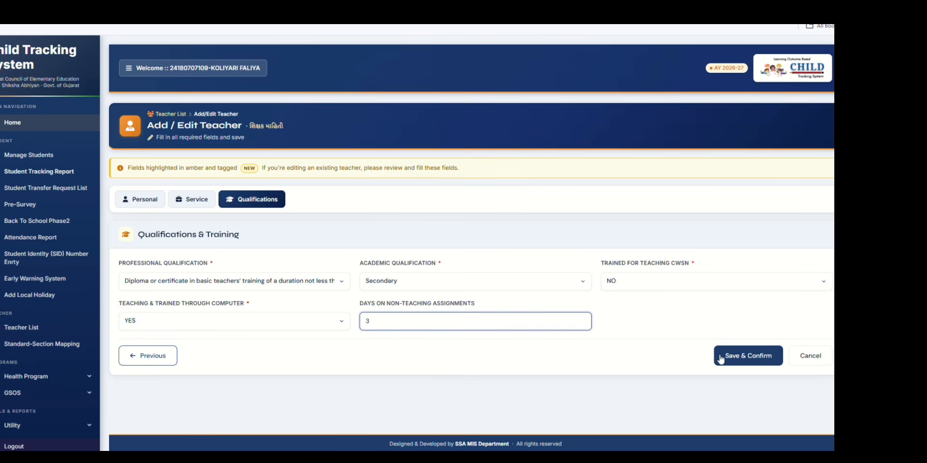
{"action": "left_click", "coordinate": [746, 358]}
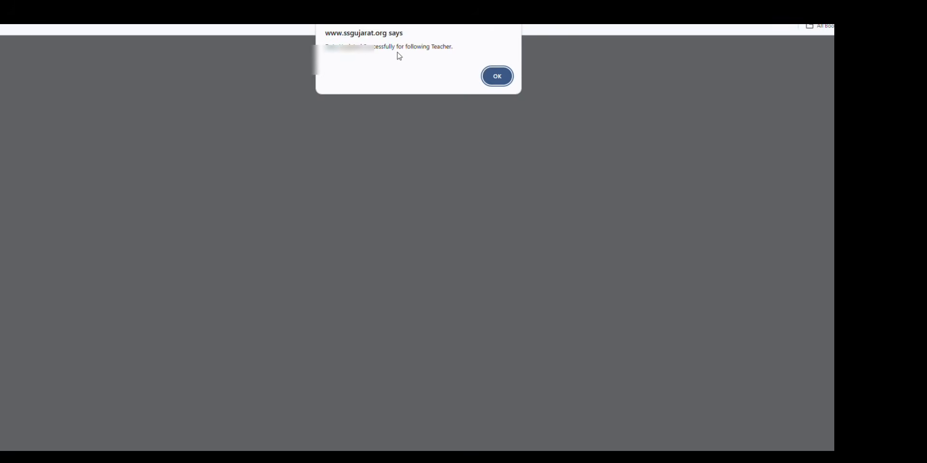
{"action": "left_click", "coordinate": [497, 78]}
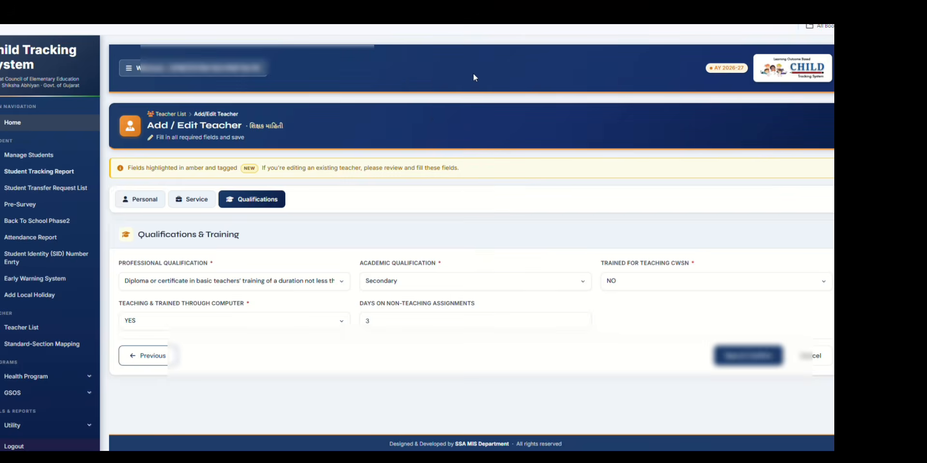